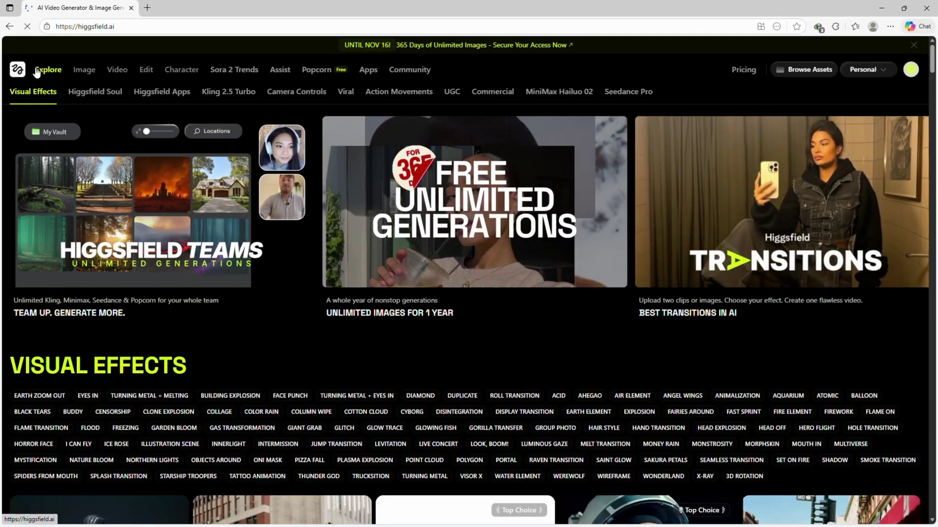
# Step: Open the Recast (Character Swap) app page from the Higgsfield homepage
pyautogui.moveTo(89, 72)
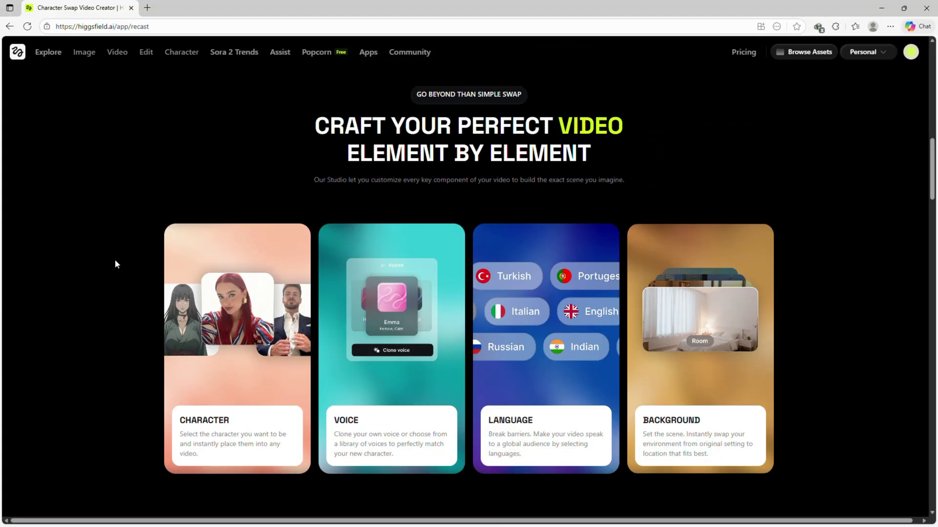
# Step: Return to the Higgsfield homepage and launch Recast Studio from the Video tools
pyautogui.scroll(-2, 259, 218)
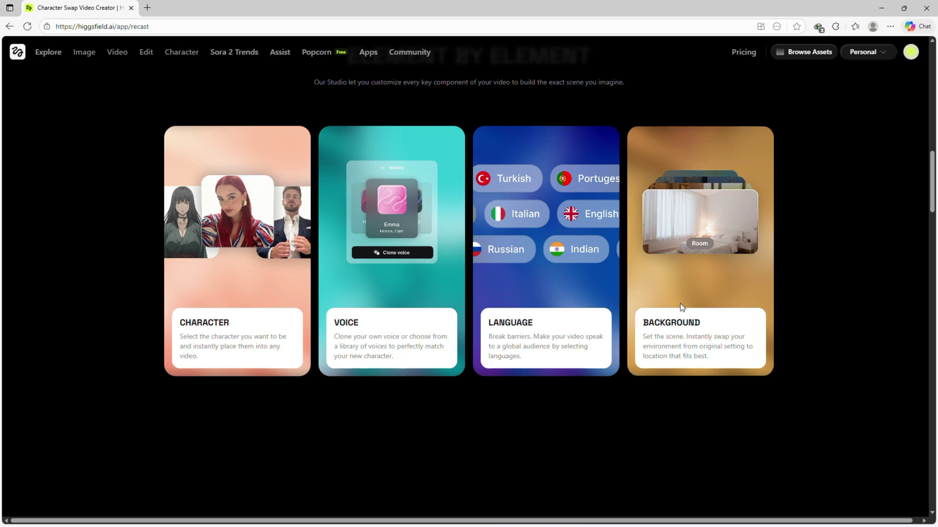
pyautogui.hotkey('alt', 'Left')
pyautogui.moveTo(117, 69)
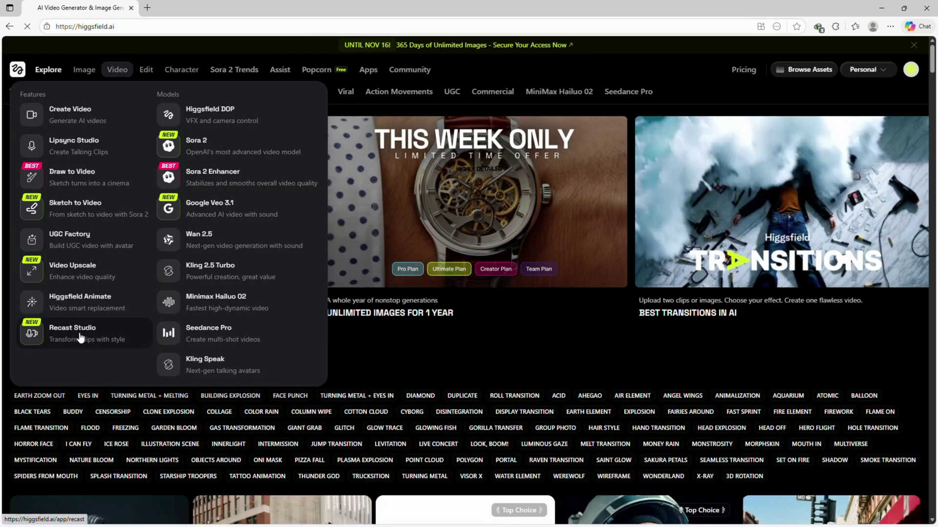
pyautogui.click(81, 337)
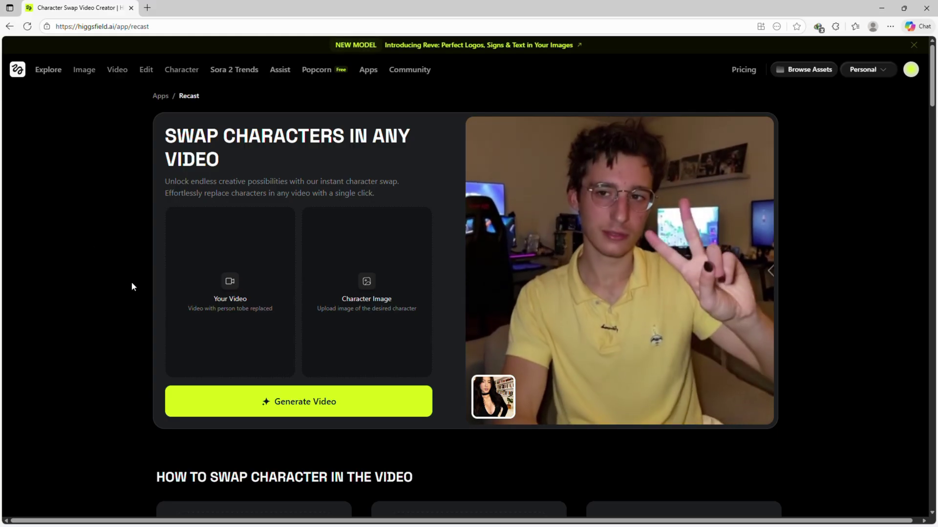
# Step: Upload the suited man's talking-head clip and the woman's portrait as the character image
pyautogui.click(226, 281)
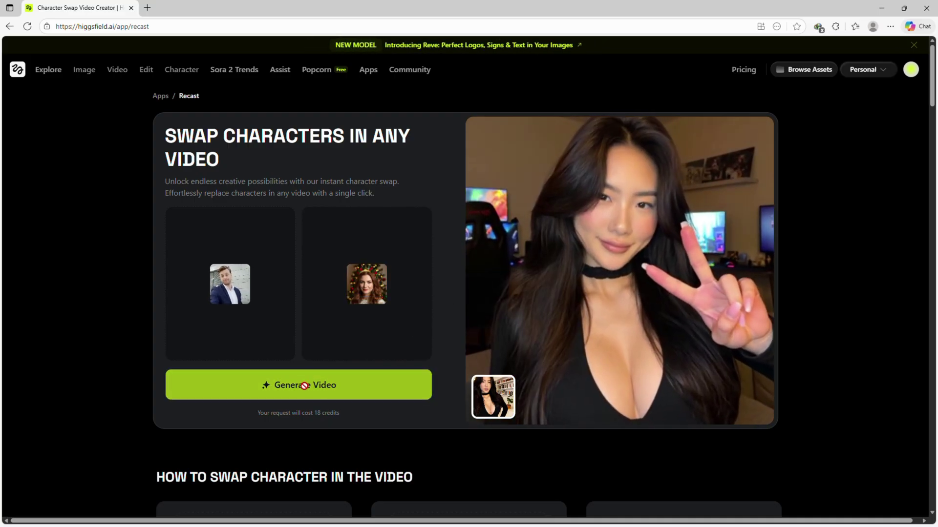
# Step: Queue the 18-credit character swap, then load the talking-head clip into Recast Studio
pyautogui.click(348, 383)
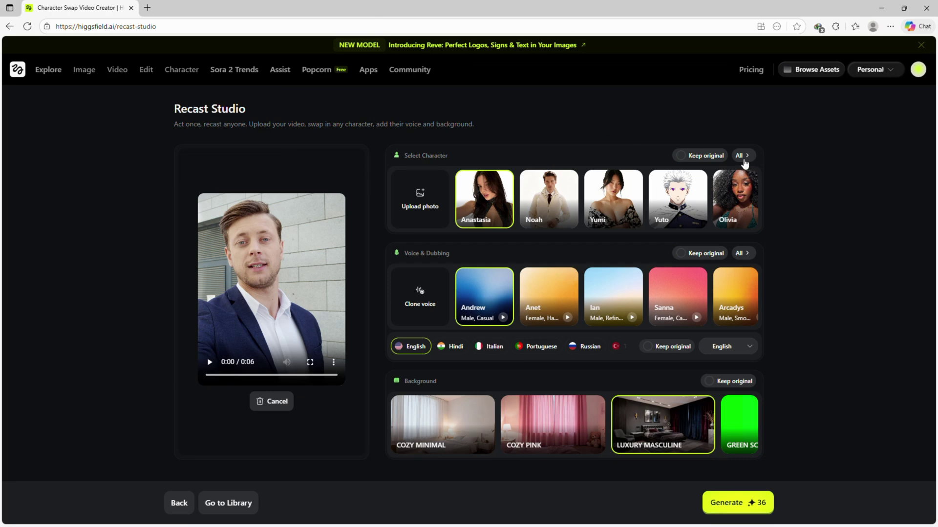
# Step: Browse all swap characters and cancel, keeping the original person
pyautogui.click(742, 156)
pyautogui.scroll(-9, 503, 283)
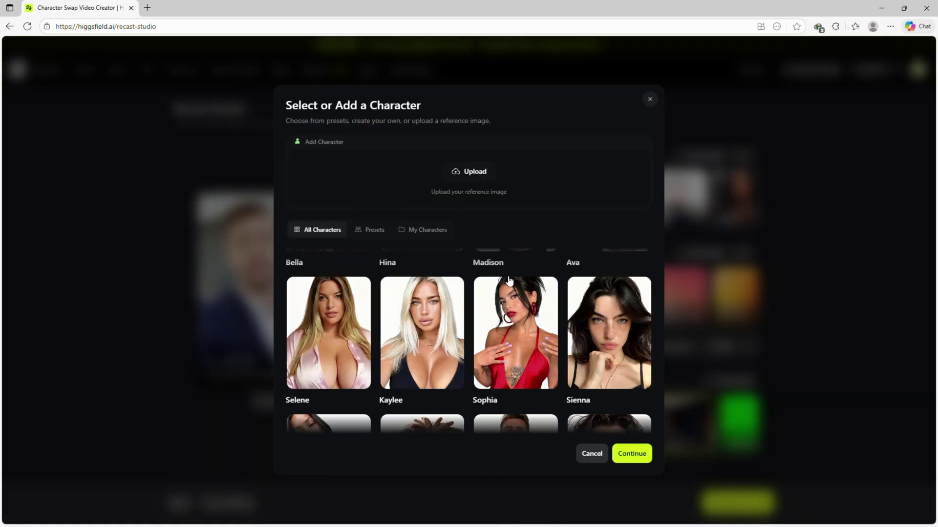
pyautogui.scroll(-2, 508, 280)
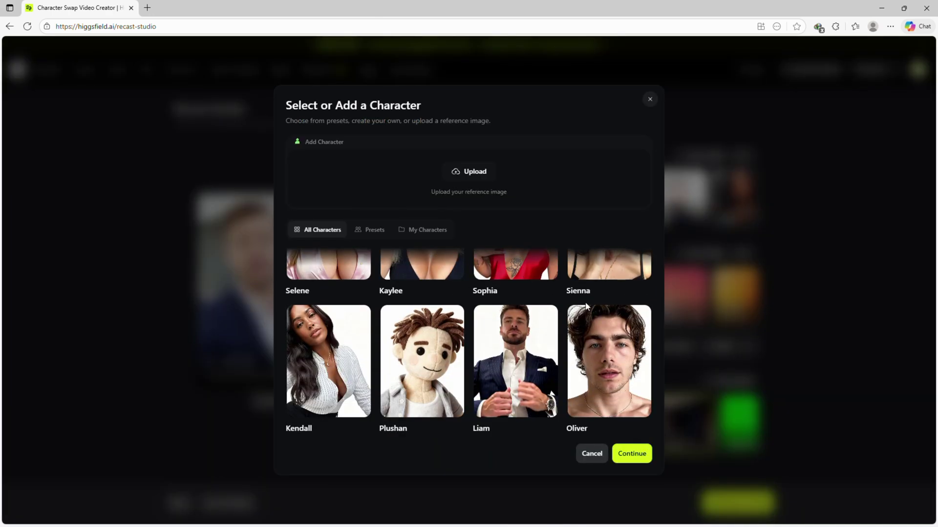
pyautogui.scroll(-15, 506, 377)
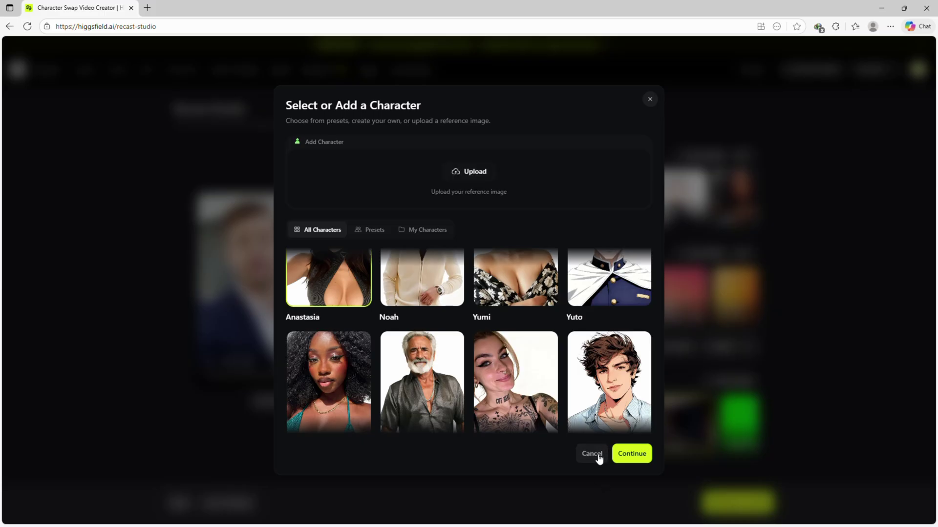
pyautogui.click(598, 457)
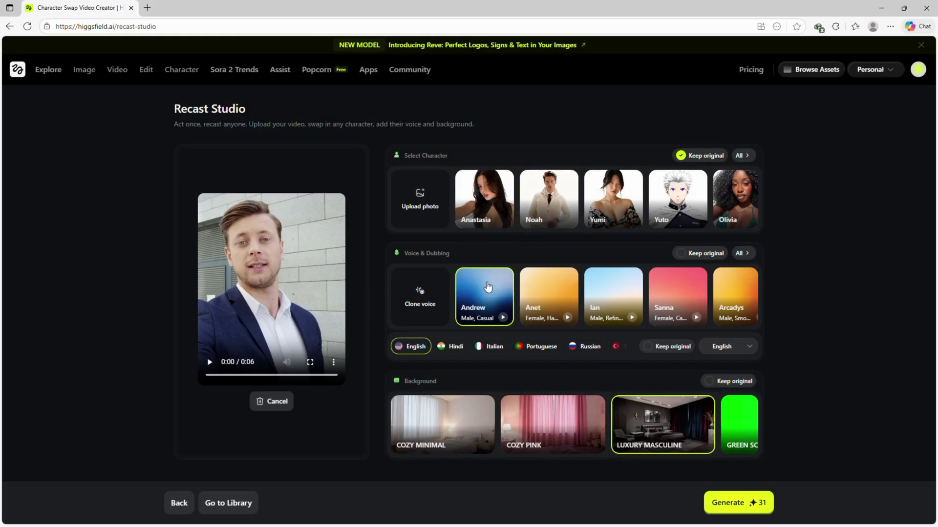
# Step: Keep Andrew as the preset voice and review the dubbing language list
pyautogui.click(745, 254)
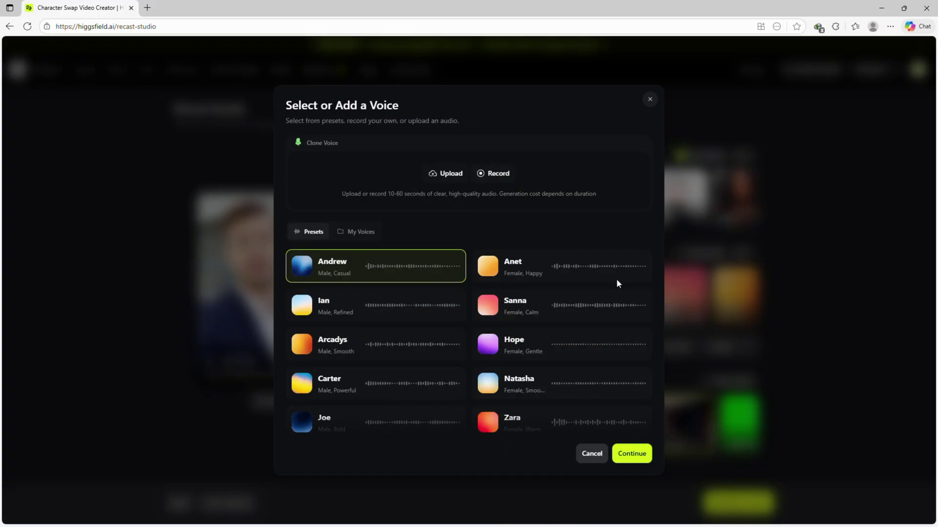
pyautogui.scroll(-2, 506, 300)
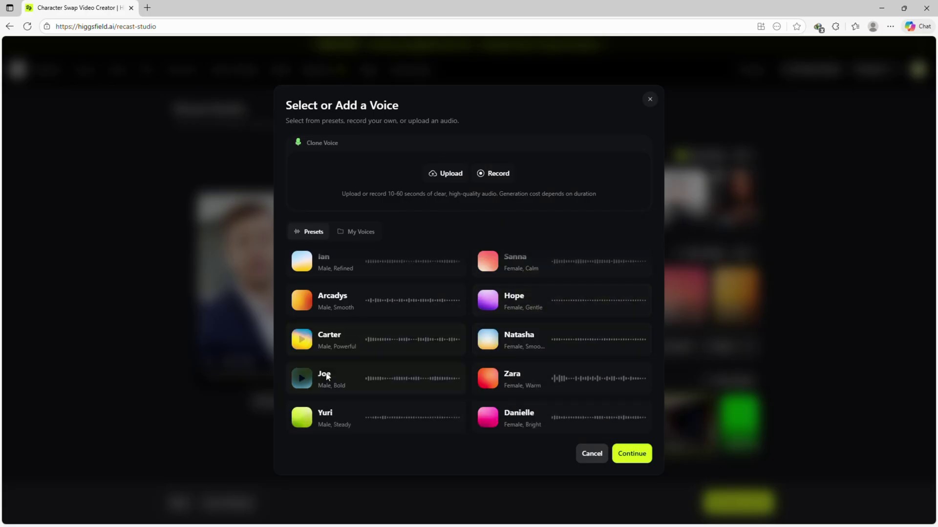
pyautogui.scroll(2, 519, 264)
pyautogui.scroll(1, 519, 263)
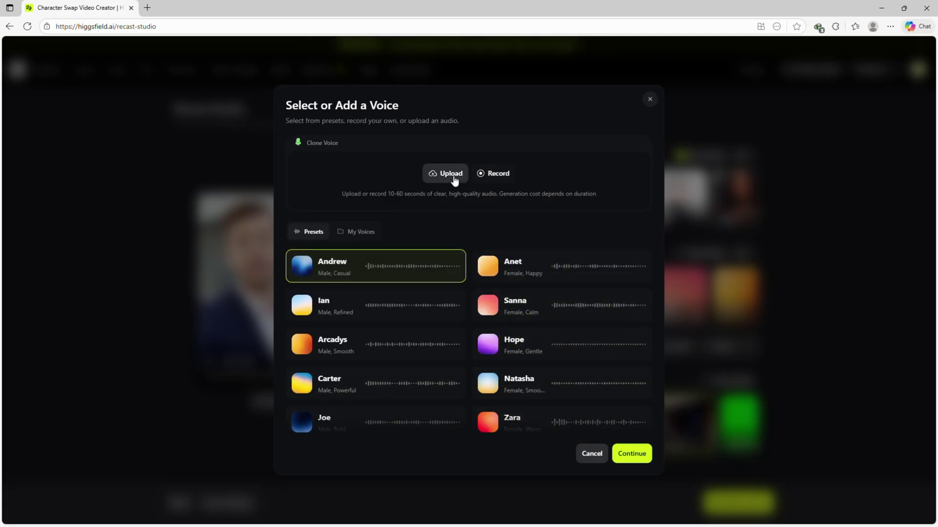
pyautogui.click(650, 101)
pyautogui.click(720, 347)
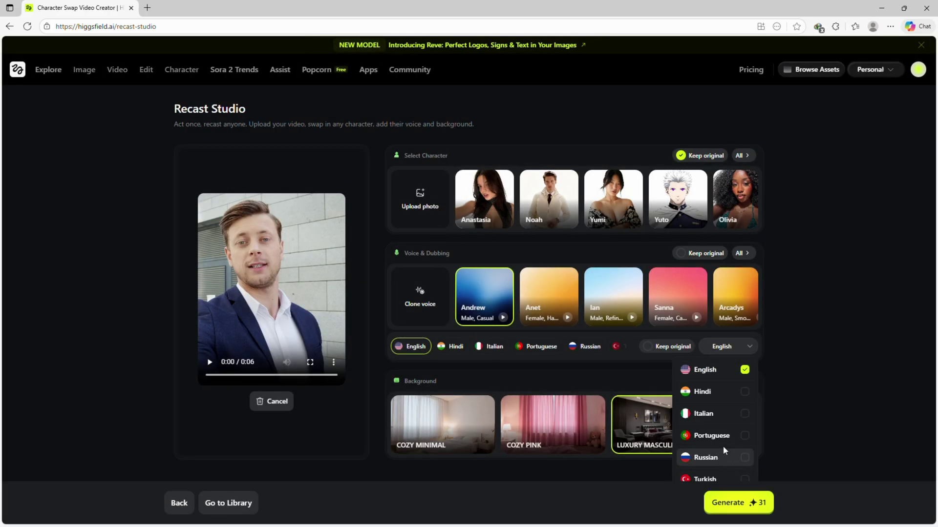
pyautogui.click(727, 368)
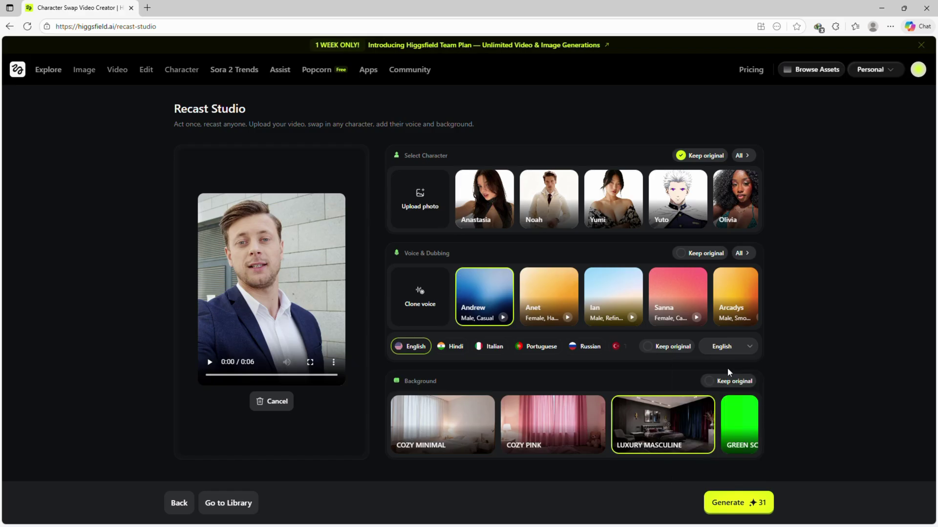
pyautogui.click(743, 353)
pyautogui.click(794, 353)
pyautogui.click(742, 253)
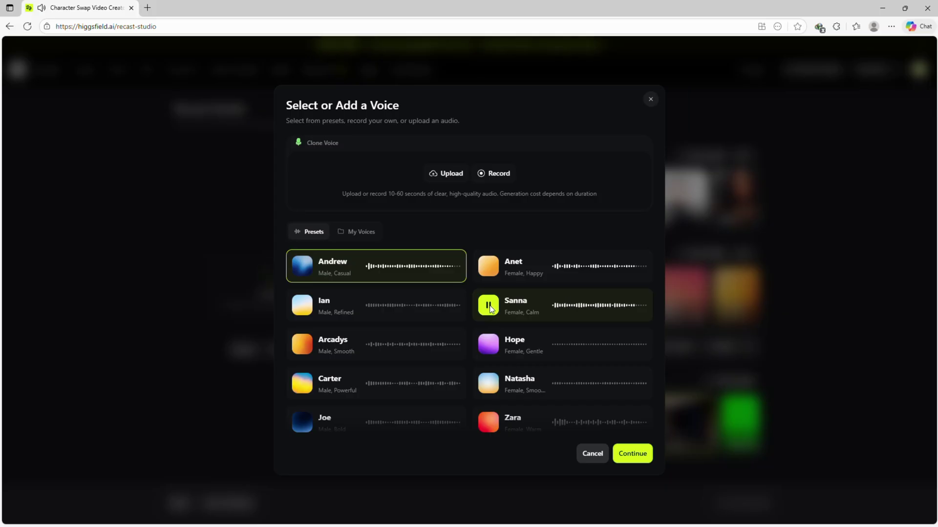
pyautogui.scroll(-1, 364, 398)
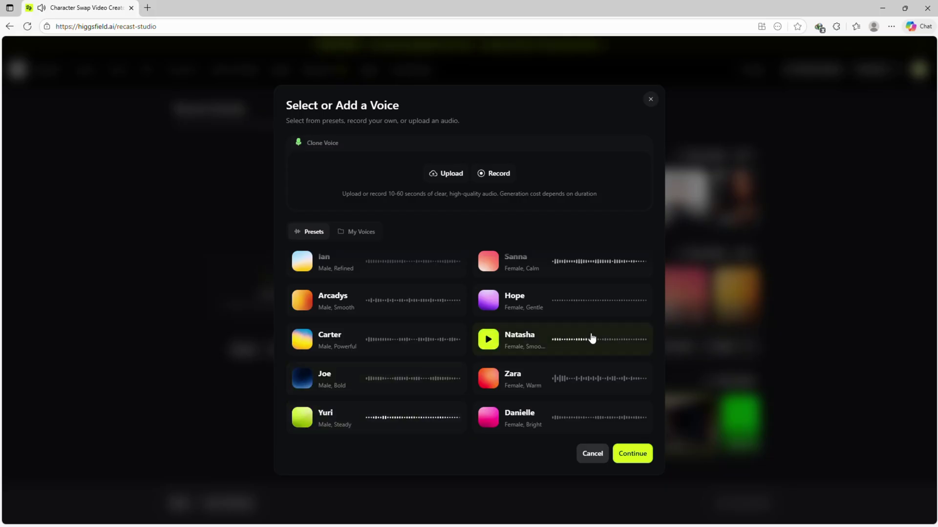
pyautogui.click(650, 100)
pyautogui.click(743, 350)
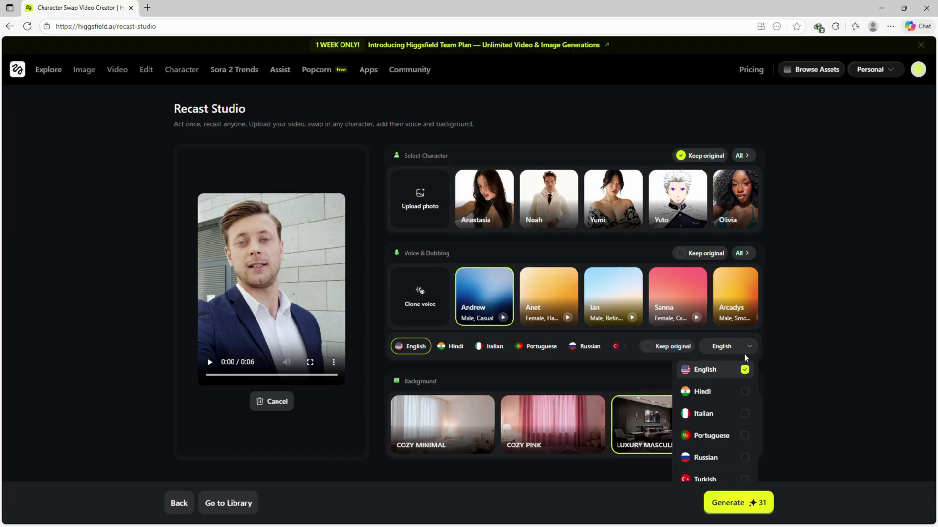
# Step: Keep English dubbing and try the Cozy Minimal, Cozy Pink, Luxury Masculine and green-screen backgrounds
pyautogui.click(745, 371)
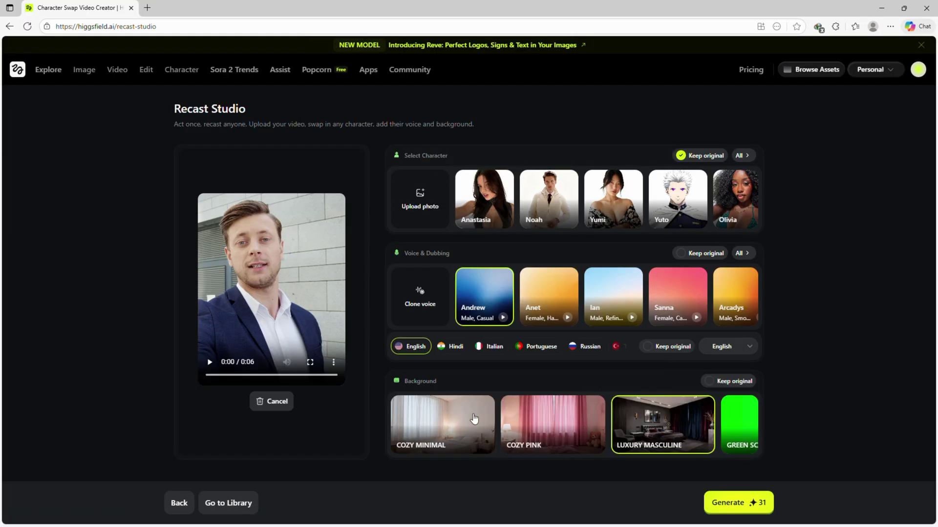
pyautogui.click(449, 425)
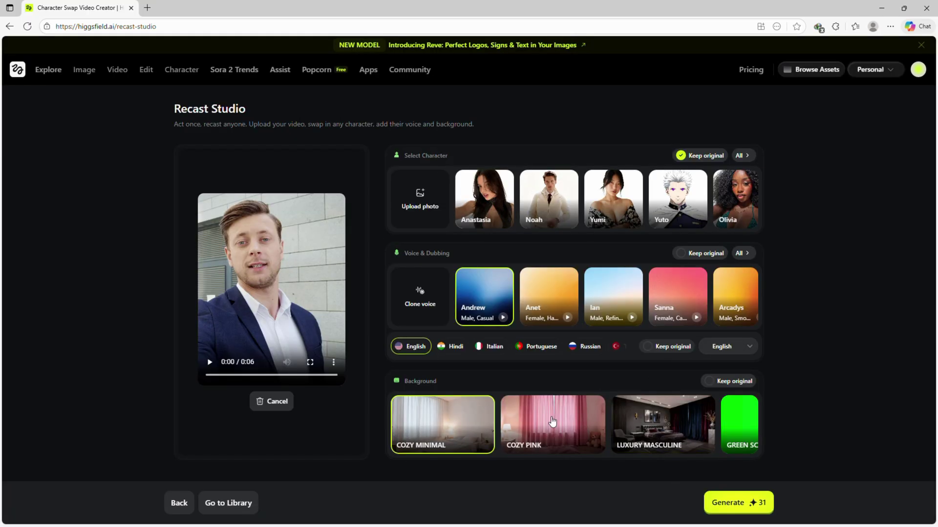
pyautogui.click(552, 422)
pyautogui.click(684, 423)
pyautogui.click(741, 421)
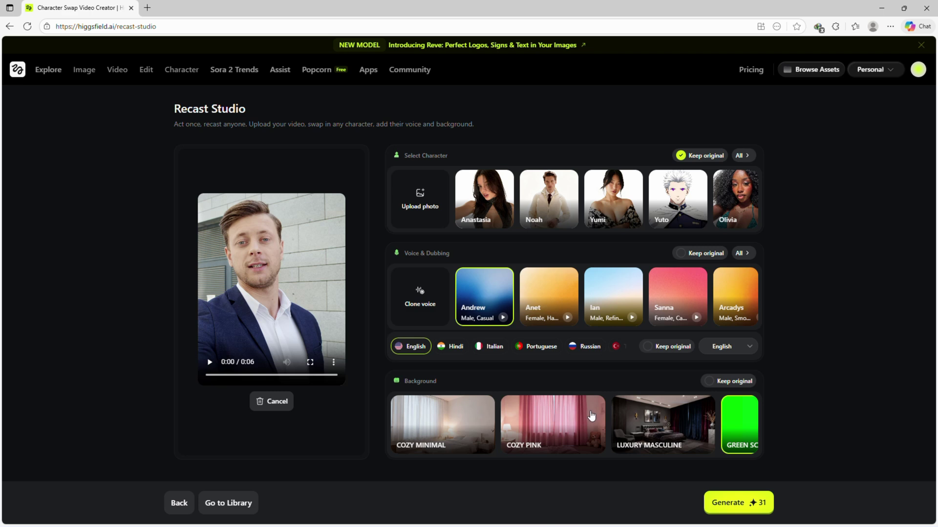
# Step: Swap in Anastasia with the Luxury Masculine background and generate the 36-credit video
pyautogui.click(498, 201)
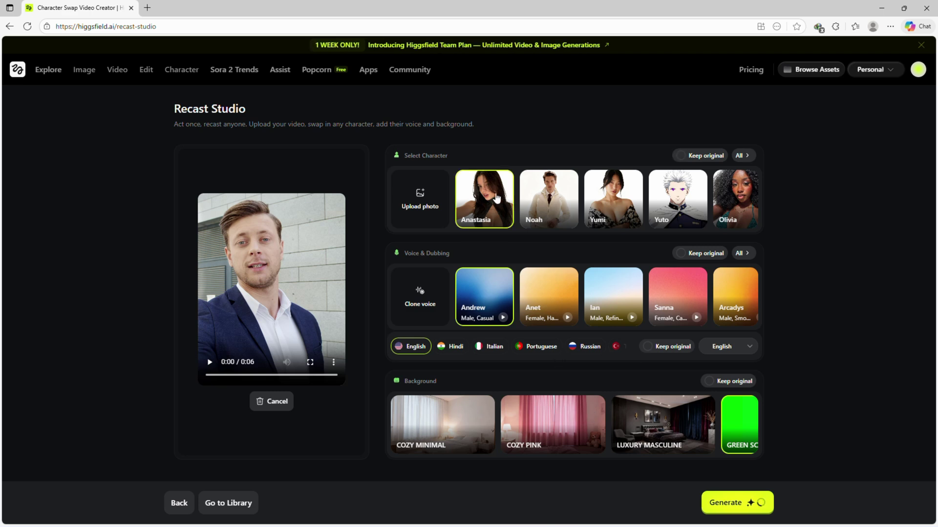
pyautogui.click(666, 418)
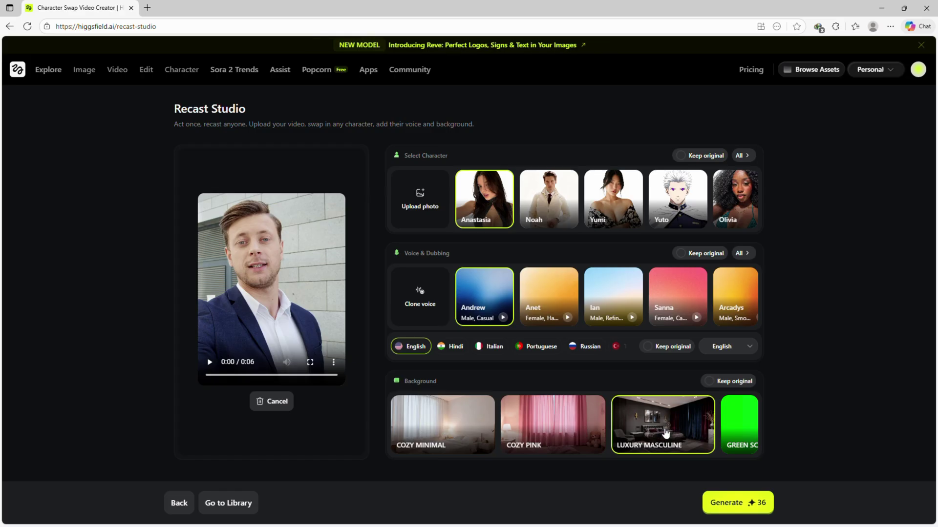
pyautogui.click(742, 503)
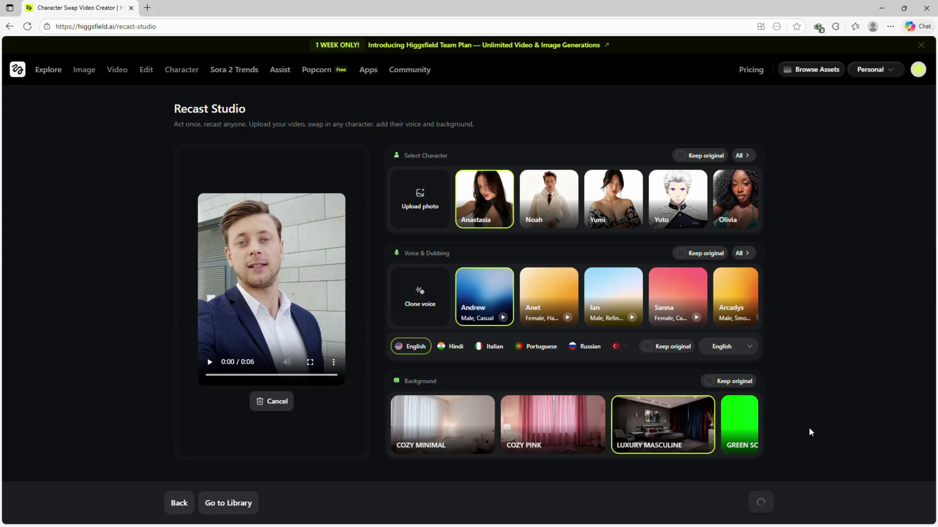